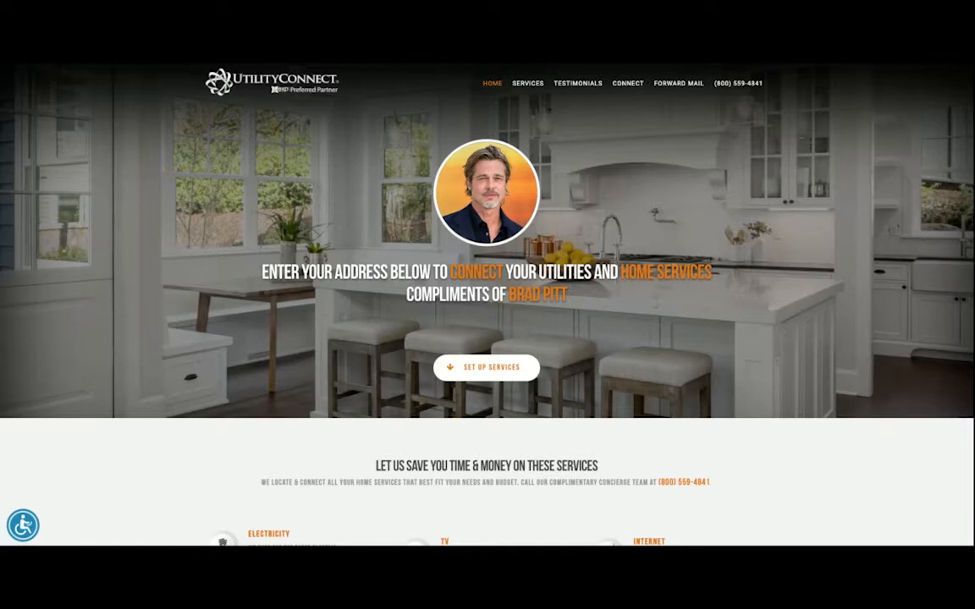
- Review the landing page's list of home services and customer testimonials, down to the service selection form
{"action": "scroll", "coordinate": [487, 305], "scroll_direction": "down", "scroll_amount": 3}
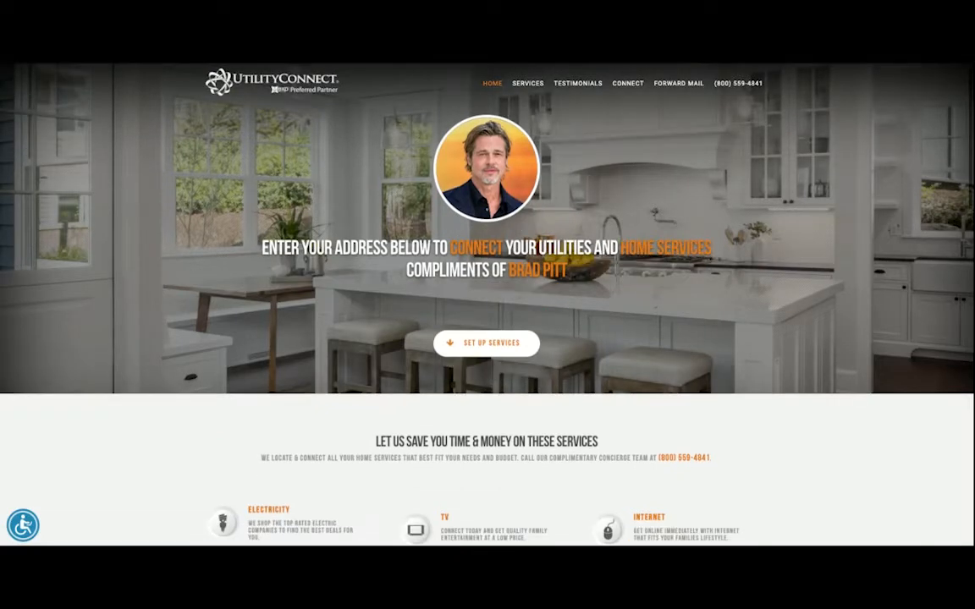
{"action": "scroll", "coordinate": [487, 304], "scroll_direction": "down", "scroll_amount": 3}
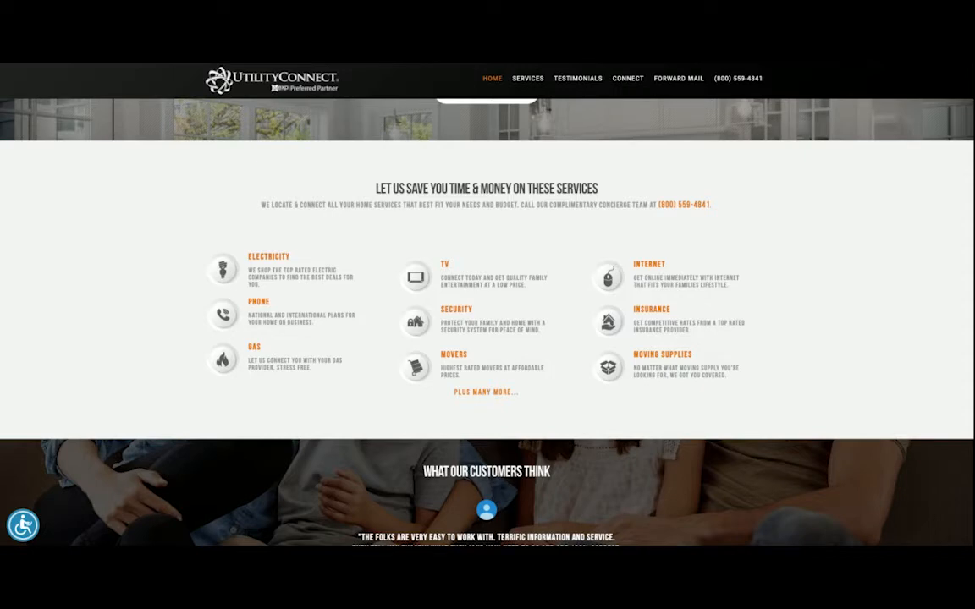
{"action": "scroll", "coordinate": [487, 321], "scroll_direction": "down", "scroll_amount": 2}
{"action": "scroll", "coordinate": [487, 322], "scroll_direction": "down", "scroll_amount": 3}
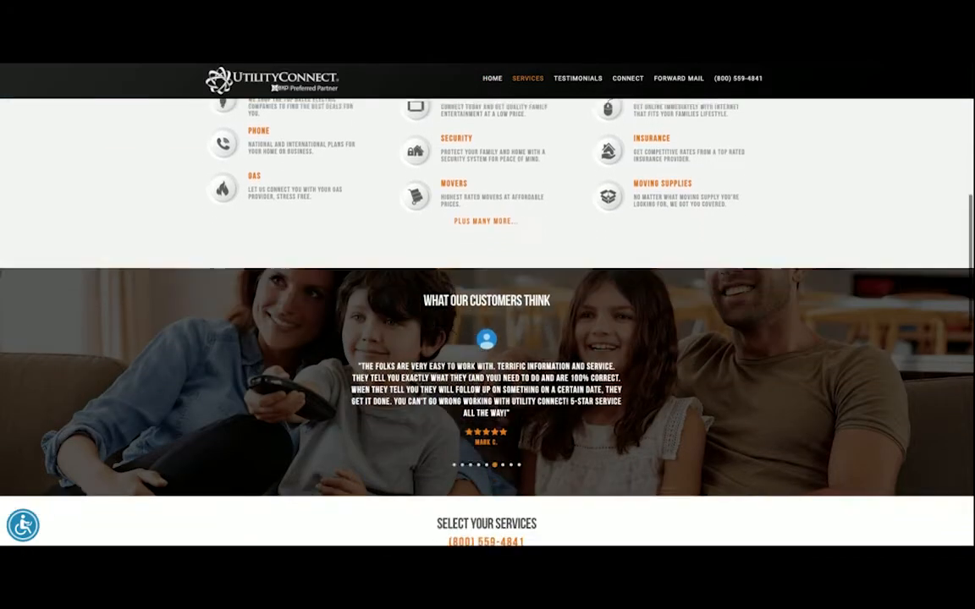
{"action": "scroll", "coordinate": [488, 321], "scroll_direction": "down", "scroll_amount": 2}
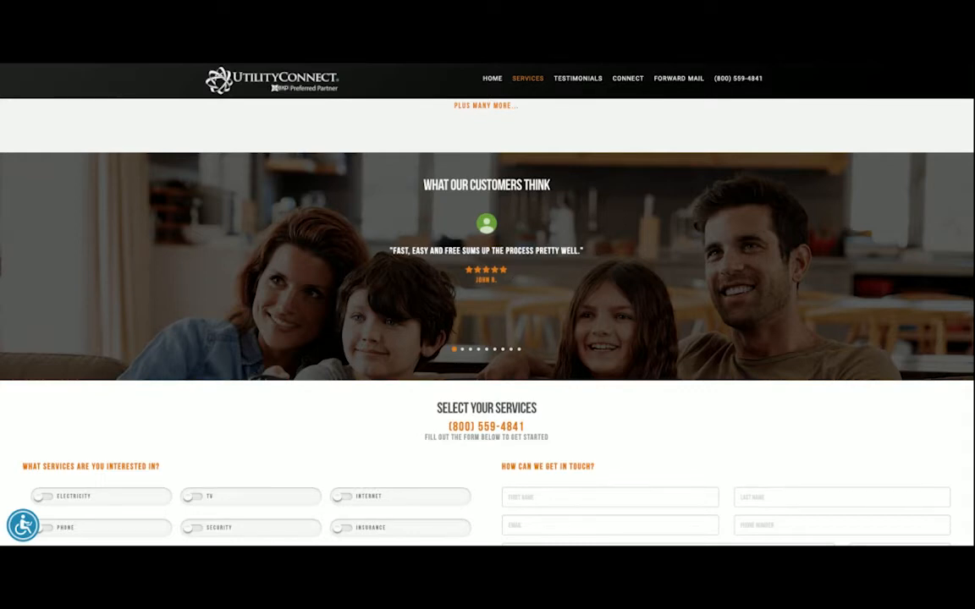
{"action": "scroll", "coordinate": [487, 339], "scroll_direction": "down", "scroll_amount": 3}
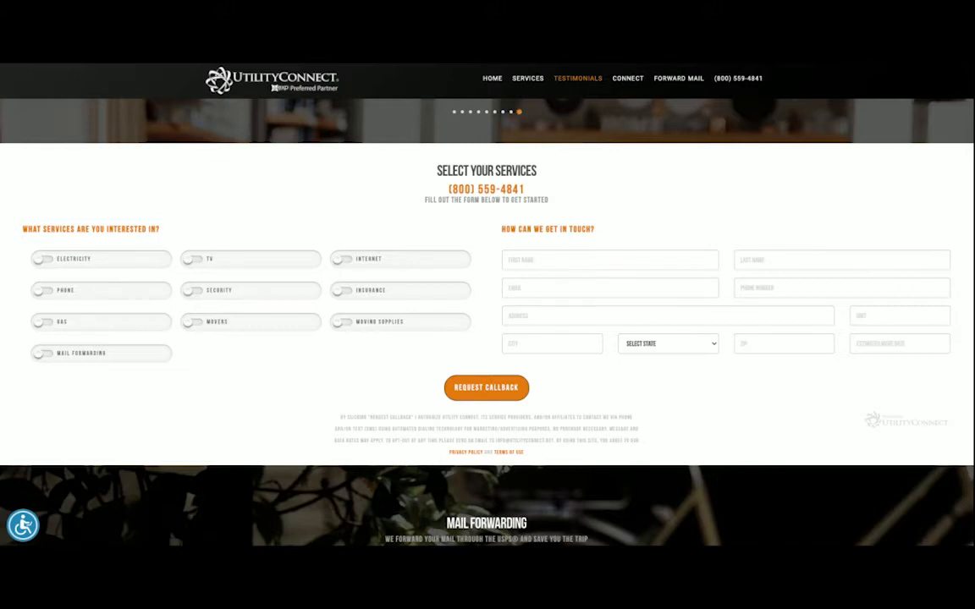
- Choose Electricity as the service of interest and fill in the contact address from a suggested match
{"action": "left_click", "coordinate": [44, 260]}
{"action": "left_click", "coordinate": [511, 260]}
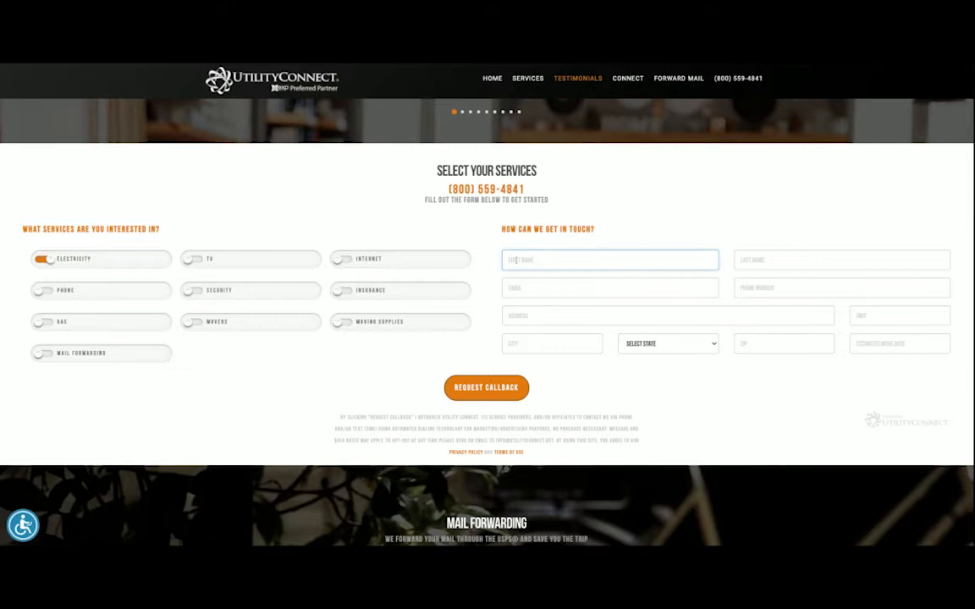
{"action": "left_click", "coordinate": [695, 188]}
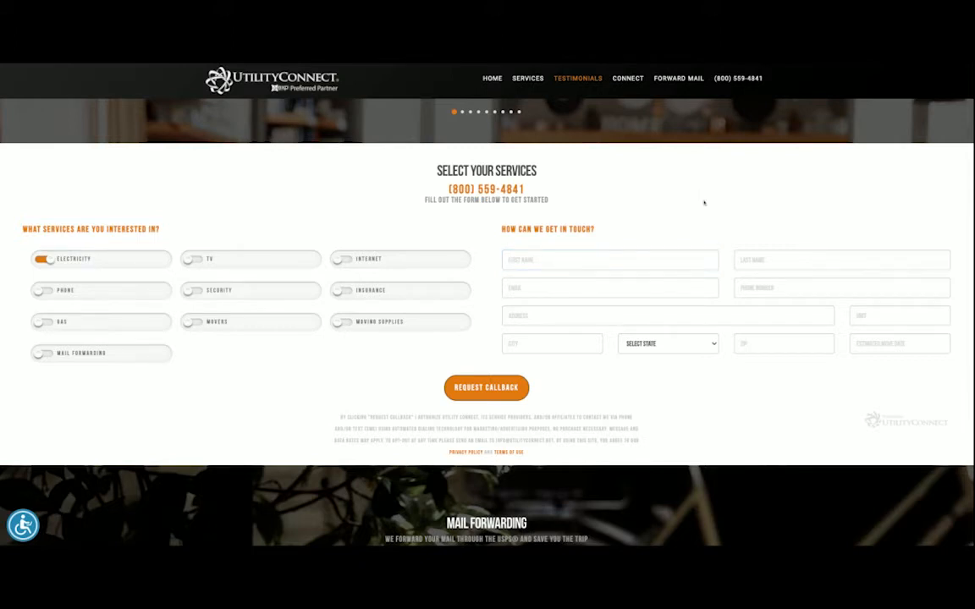
{"action": "left_click", "coordinate": [540, 318]}
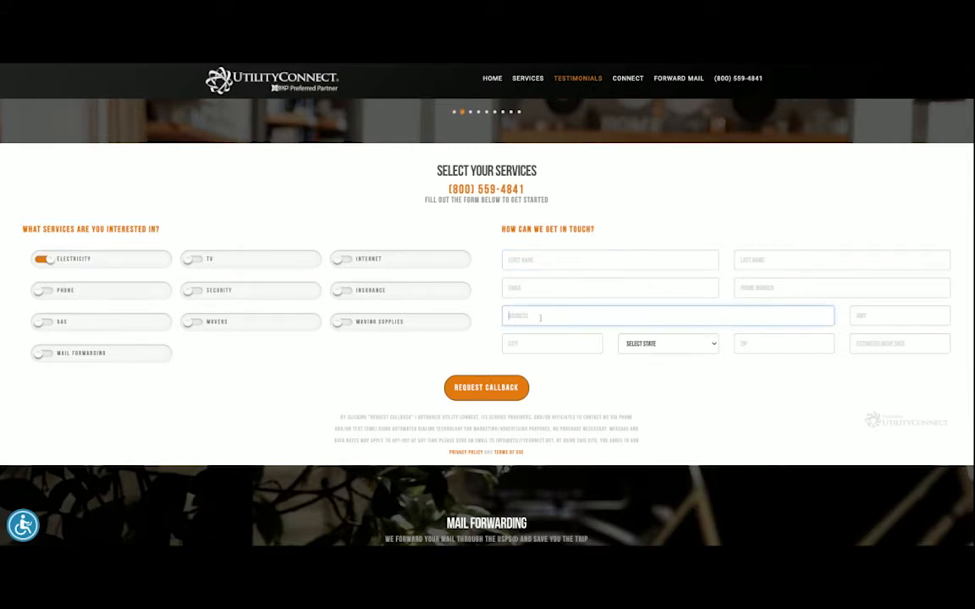
{"action": "type", "text": "678"}
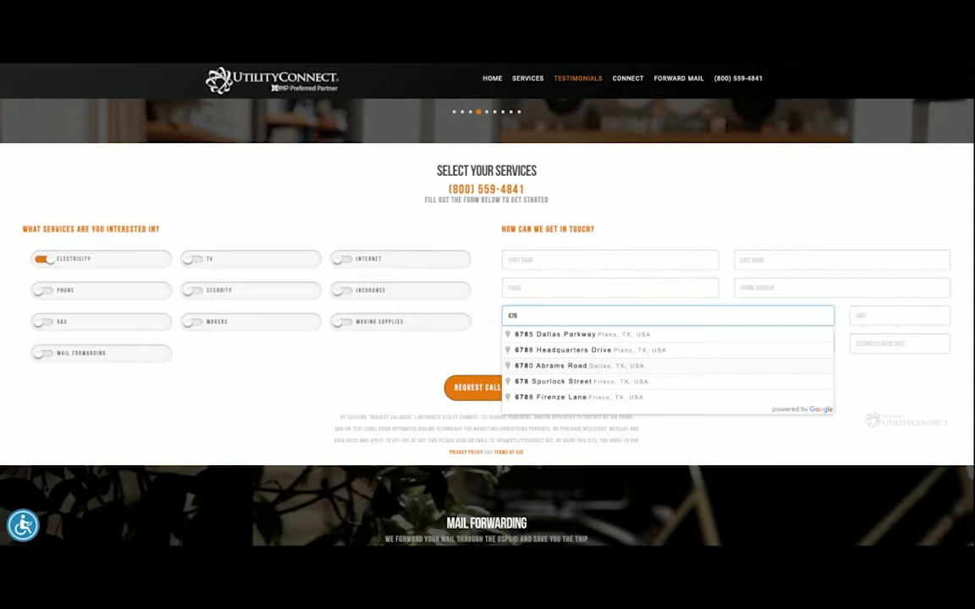
{"action": "left_click", "coordinate": [583, 352]}
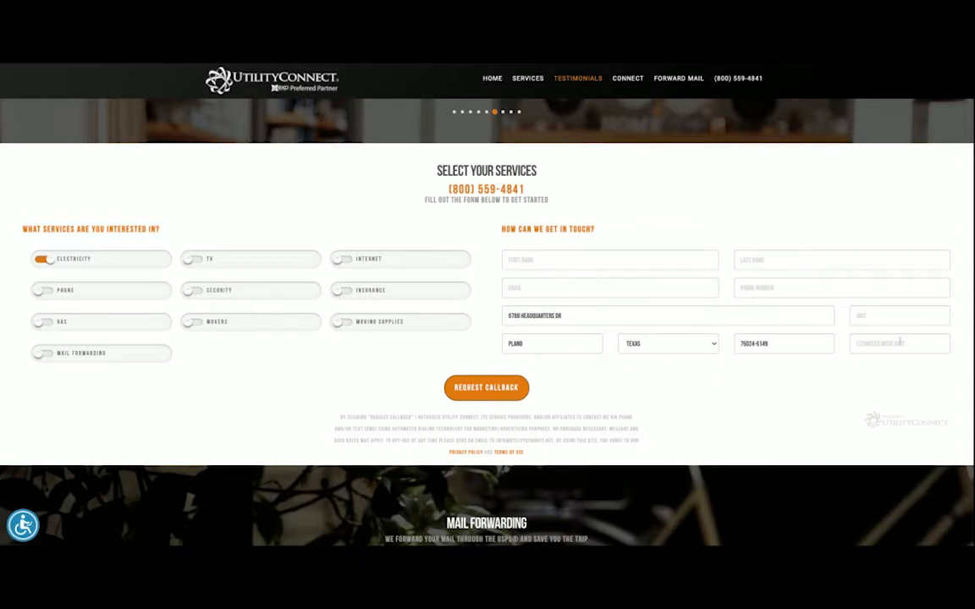
- Set the estimated move date to December 8, 2020
{"action": "left_click", "coordinate": [871, 343]}
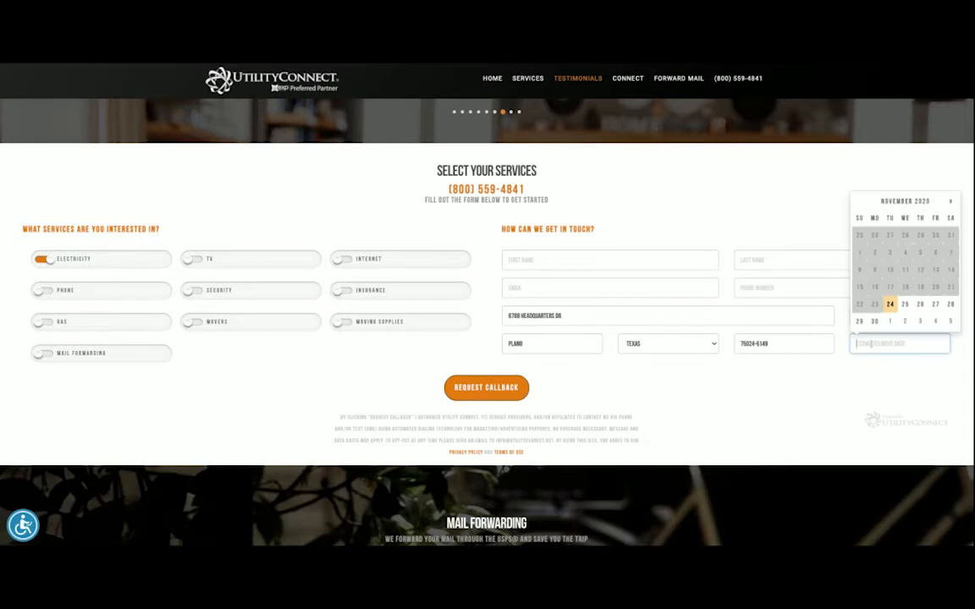
{"action": "left_click", "coordinate": [951, 202]}
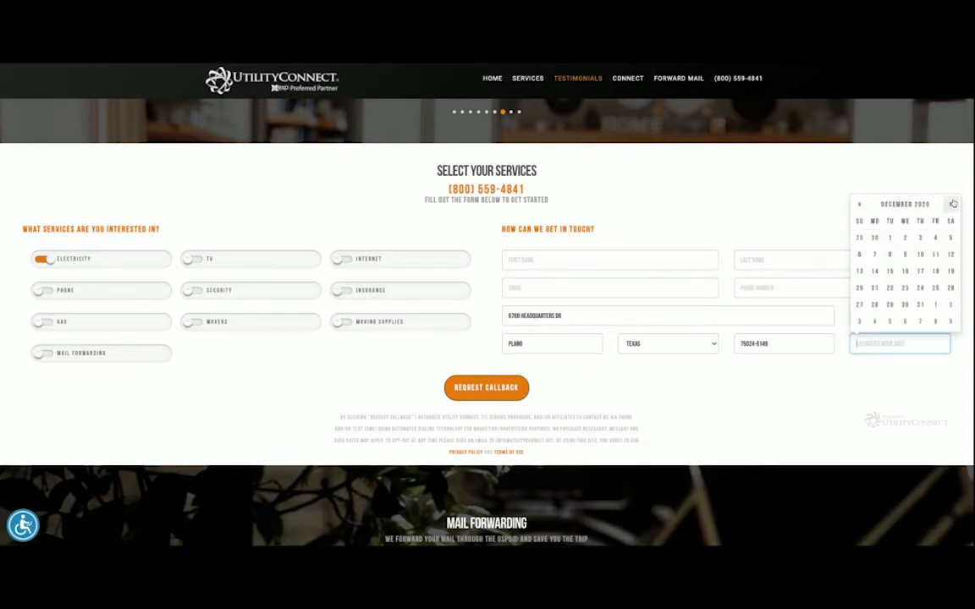
{"action": "left_click", "coordinate": [889, 255]}
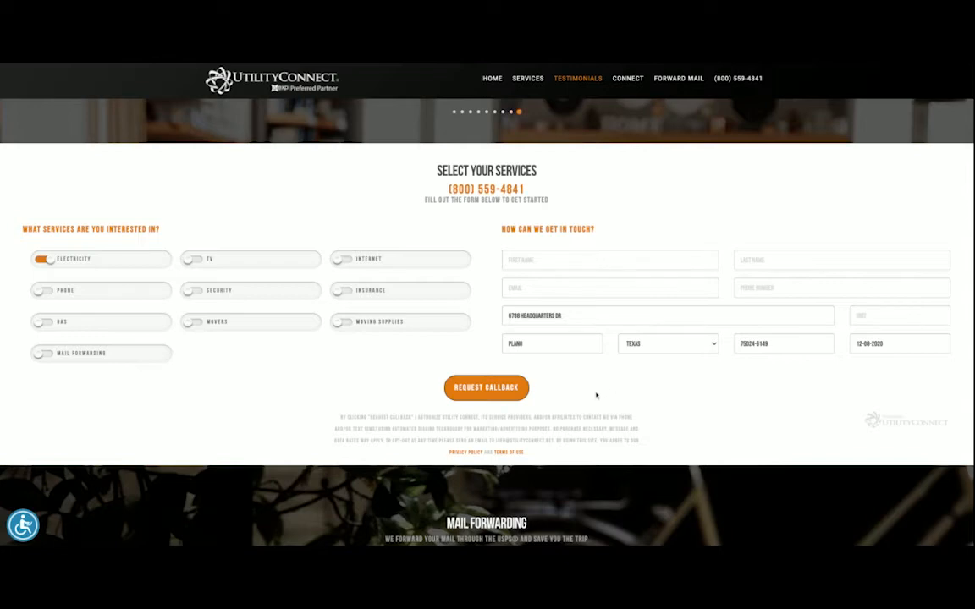
- Examine the Mail Forwarding form below the service request form, down to the page footer
{"action": "scroll", "coordinate": [487, 338], "scroll_direction": "down", "scroll_amount": 2}
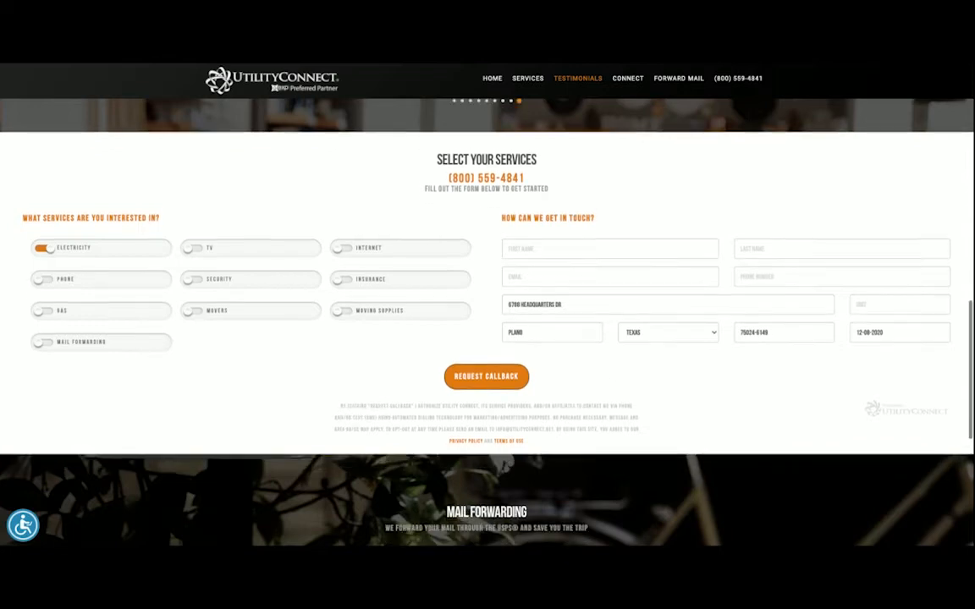
{"action": "scroll", "coordinate": [597, 314], "scroll_direction": "down", "scroll_amount": 3}
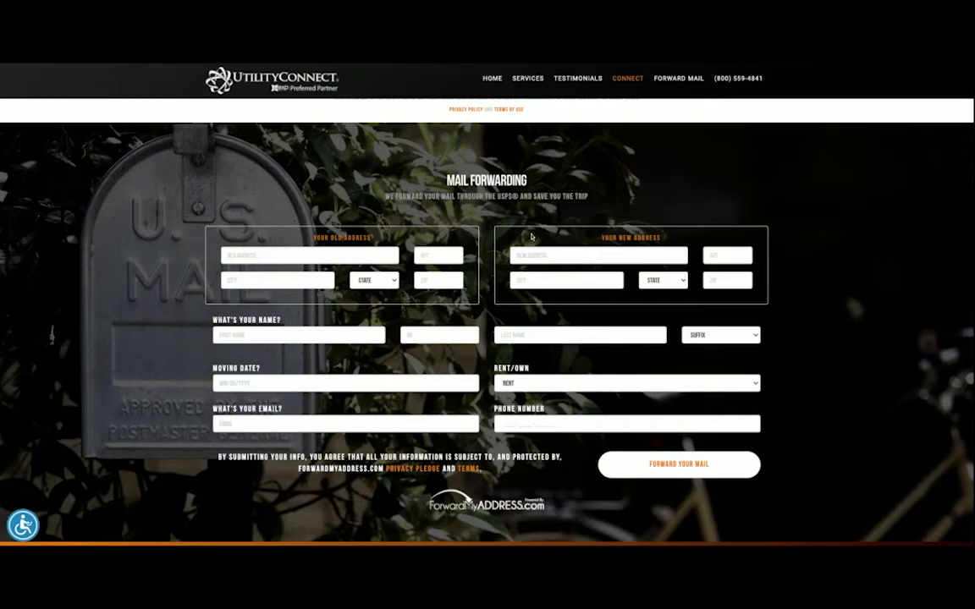
{"action": "scroll", "coordinate": [533, 325], "scroll_direction": "down", "scroll_amount": 1}
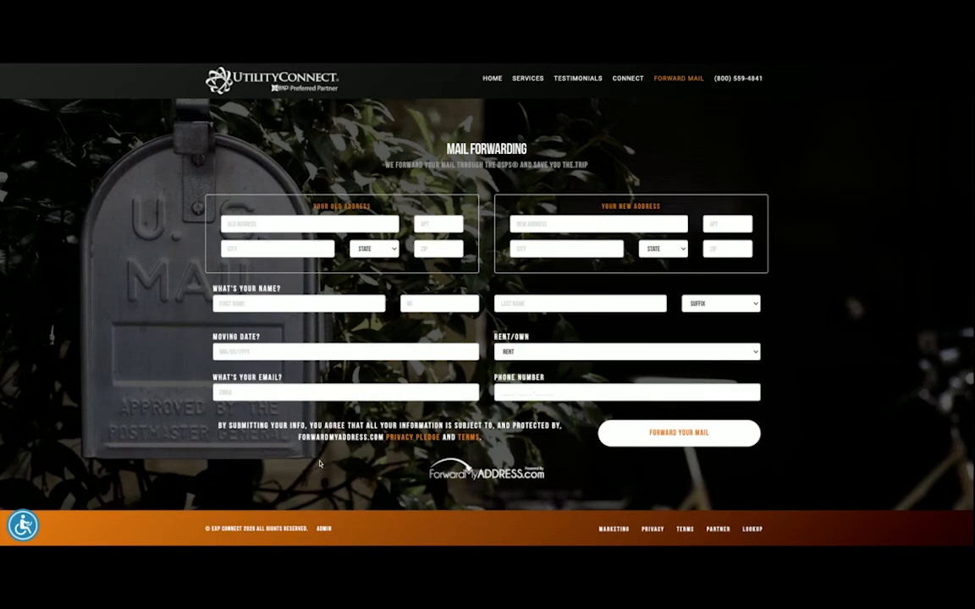
- Try the accessibility widget's Bigger Text option up to its largest level, restore the normal text size and close the widget
{"action": "mouse_move", "coordinate": [33, 539]}
{"action": "left_click", "coordinate": [23, 525]}
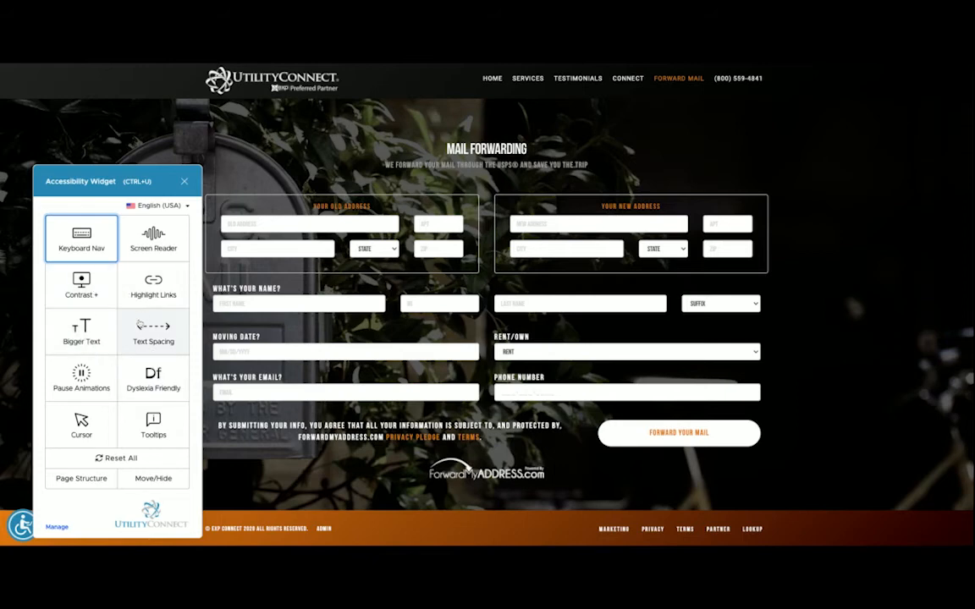
{"action": "left_click", "coordinate": [82, 332]}
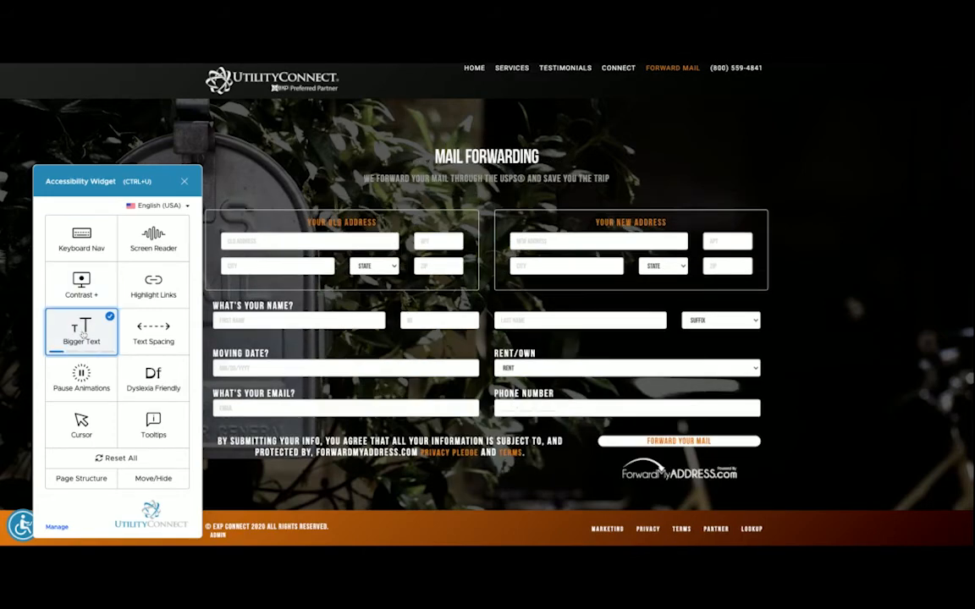
{"action": "left_click", "coordinate": [82, 332]}
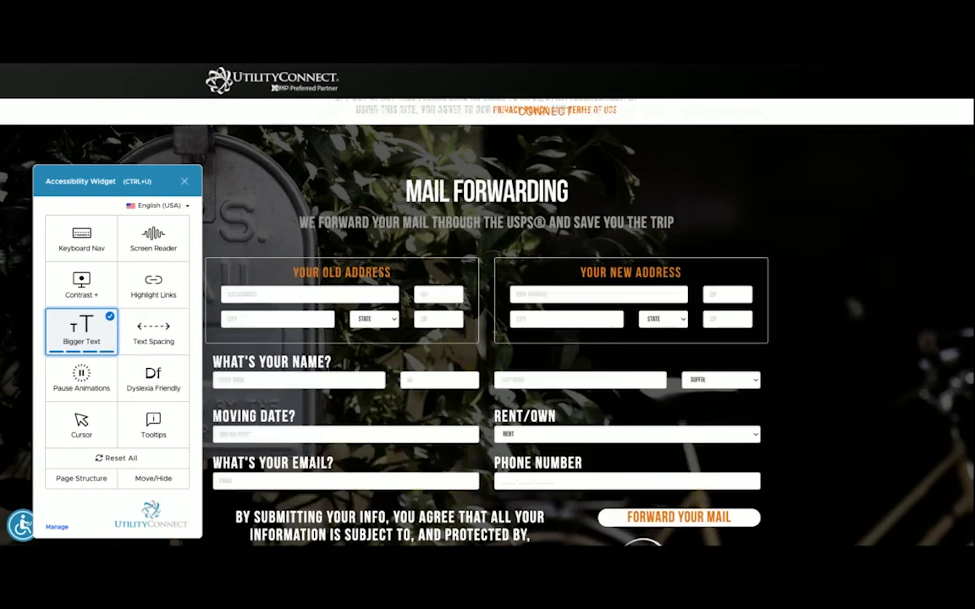
{"action": "left_click", "coordinate": [81, 330]}
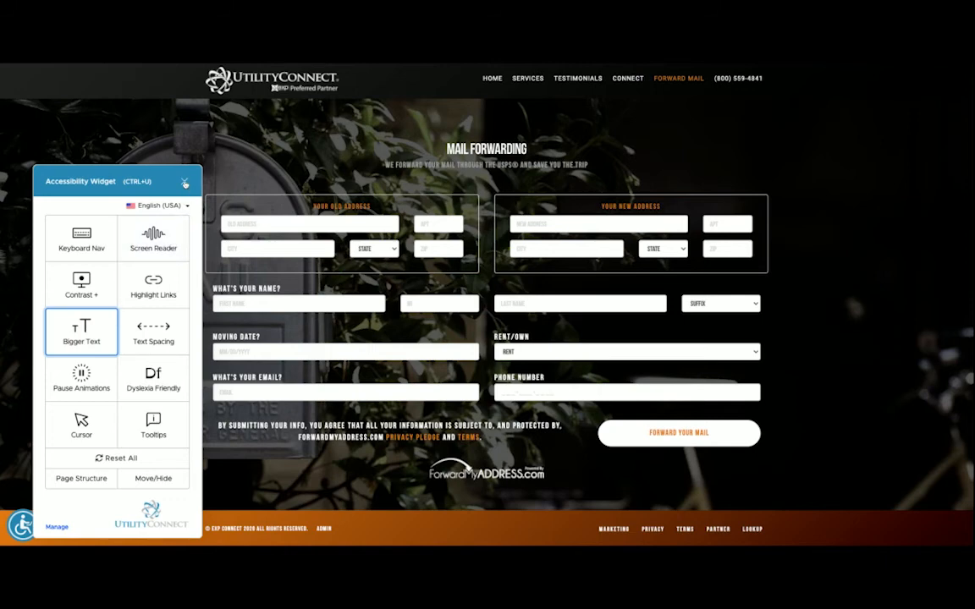
{"action": "left_click", "coordinate": [185, 183]}
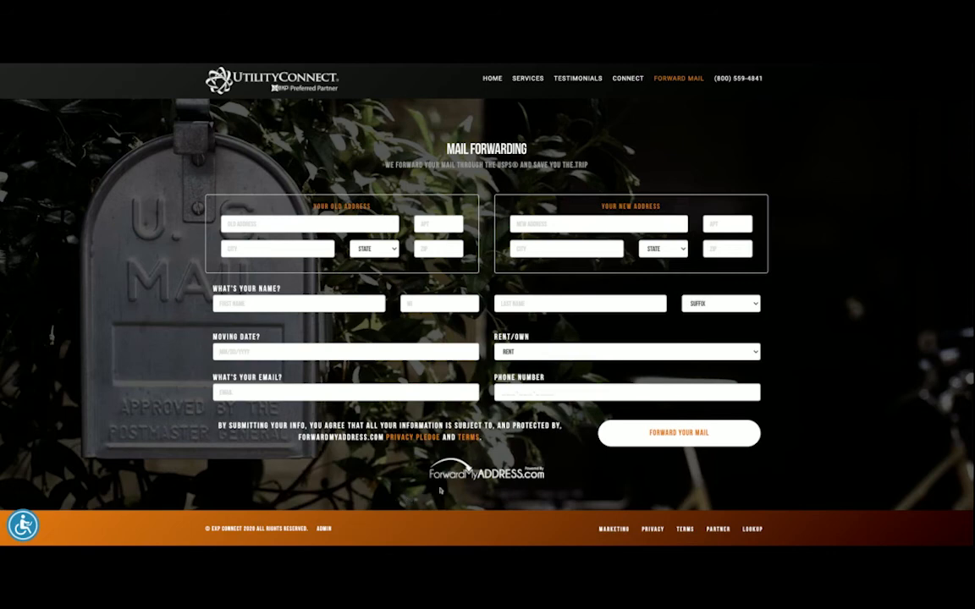
- Open the printable marketing flyer from the site footer and review it down to the agent's web address
{"action": "left_click", "coordinate": [614, 530]}
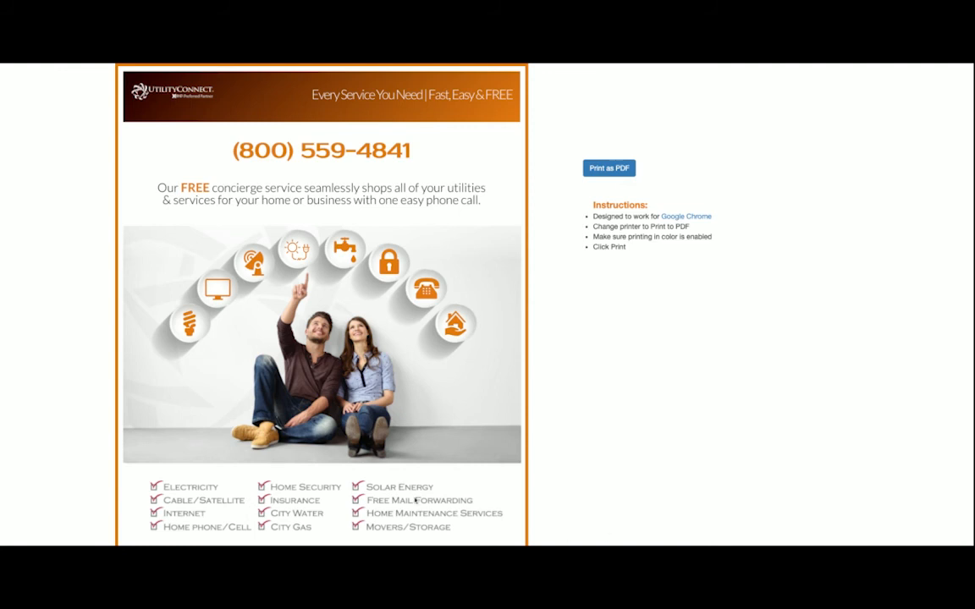
{"action": "scroll", "coordinate": [444, 458], "scroll_direction": "down", "scroll_amount": 1}
{"action": "scroll", "coordinate": [444, 458], "scroll_direction": "down", "scroll_amount": 2}
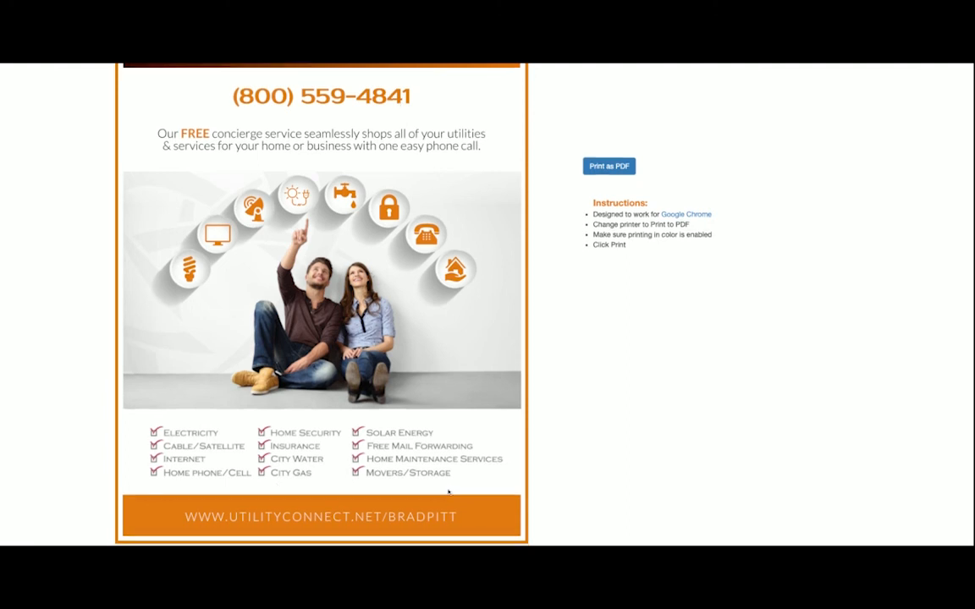
{"action": "scroll", "coordinate": [448, 492], "scroll_direction": "up", "scroll_amount": 1}
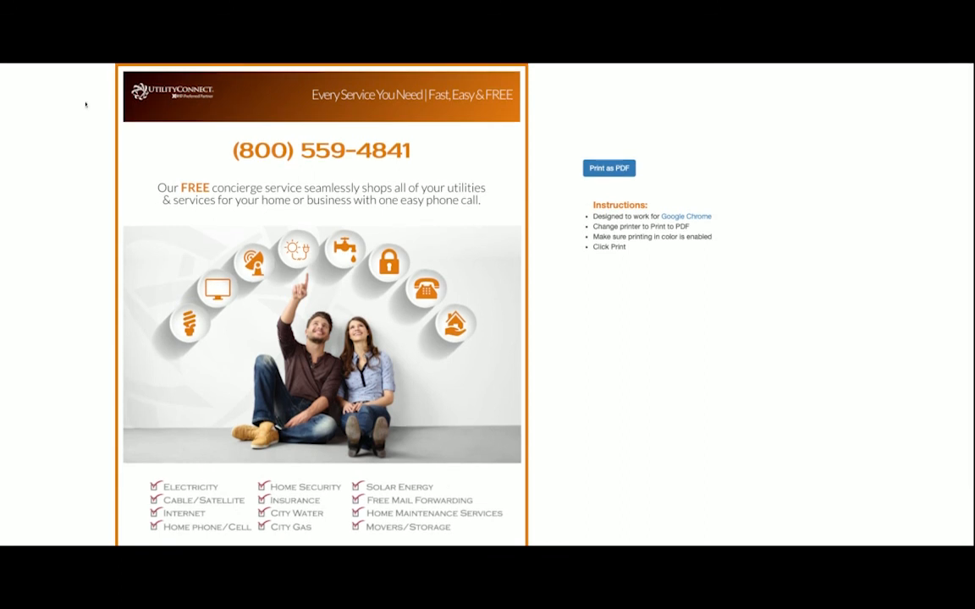
- Return from the flyer to the landing page and go back to its opening banner
{"action": "left_click", "coordinate": [47, 63]}
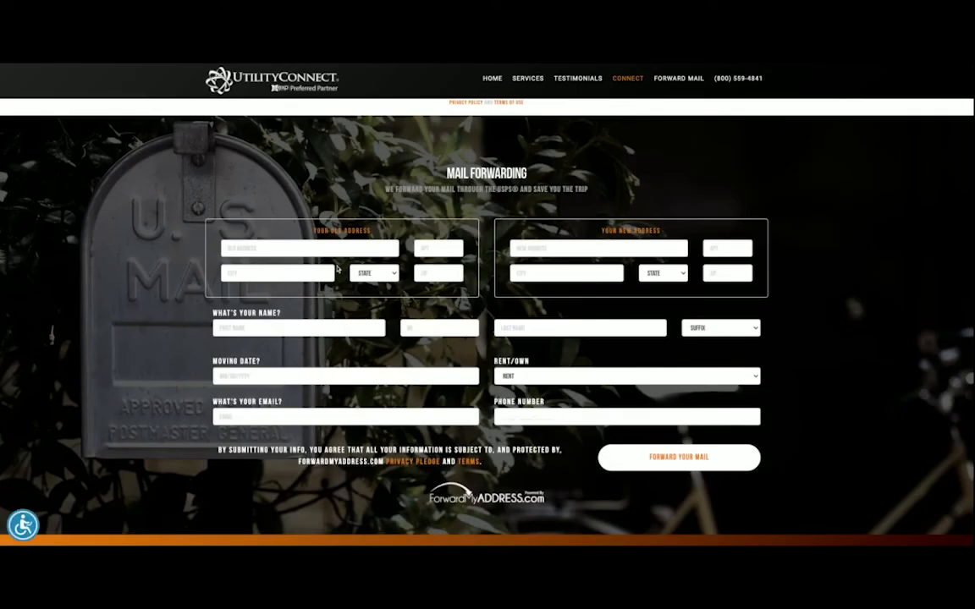
{"action": "scroll", "coordinate": [336, 269], "scroll_direction": "down", "scroll_amount": 1}
{"action": "scroll", "coordinate": [337, 270], "scroll_direction": "up", "scroll_amount": 2}
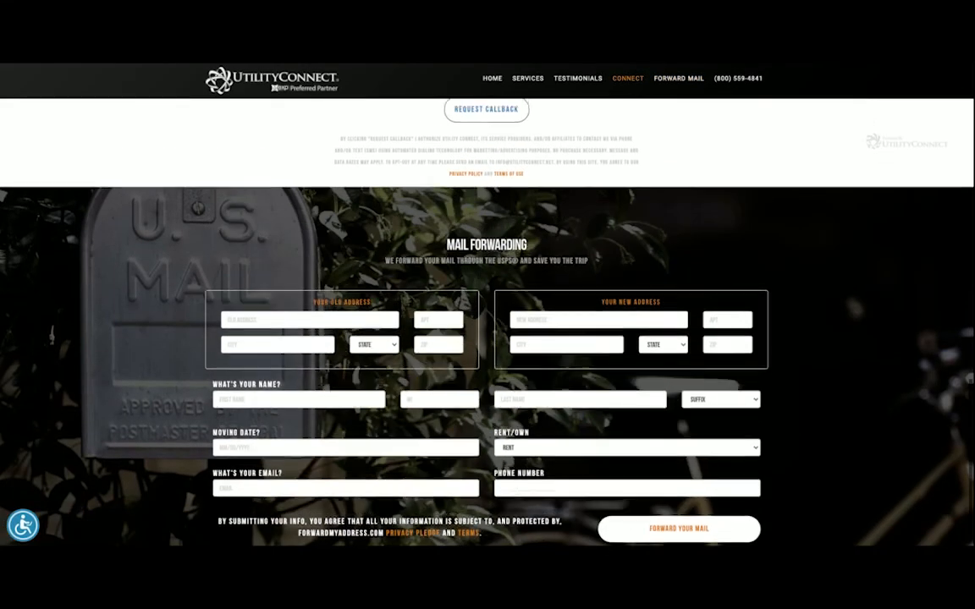
{"action": "scroll", "coordinate": [487, 322], "scroll_direction": "up", "scroll_amount": 10}
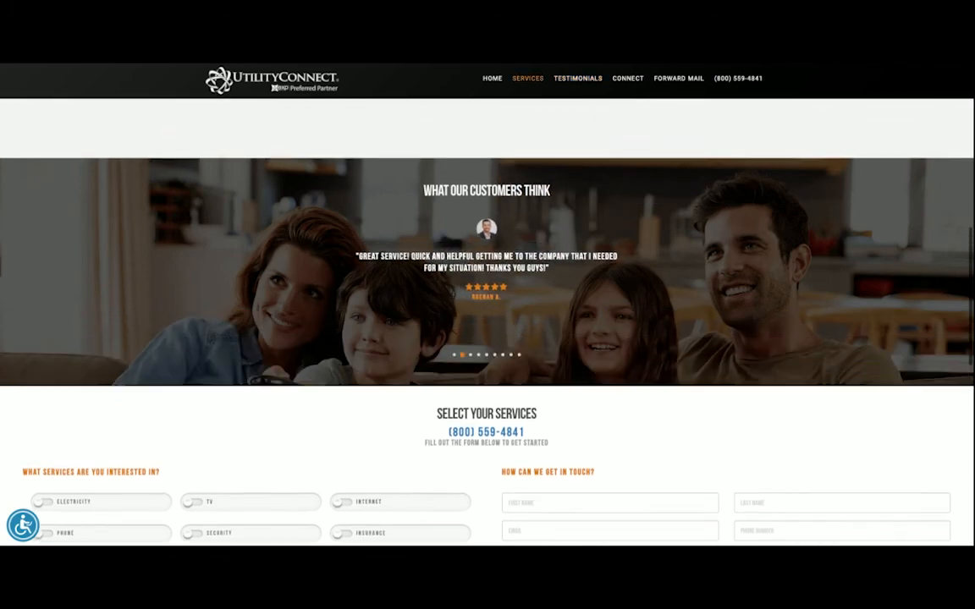
{"action": "scroll", "coordinate": [487, 321], "scroll_direction": "up", "scroll_amount": 10}
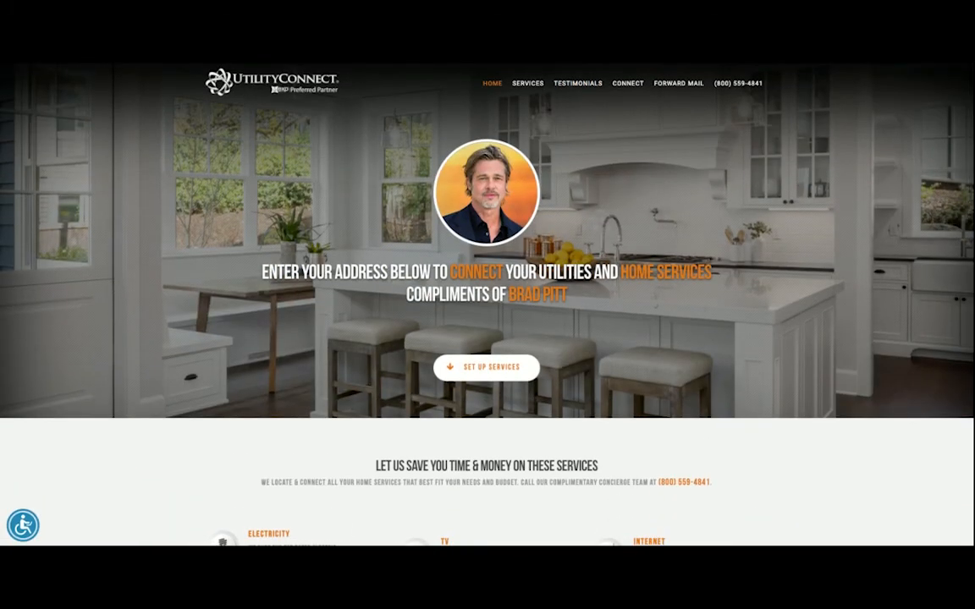